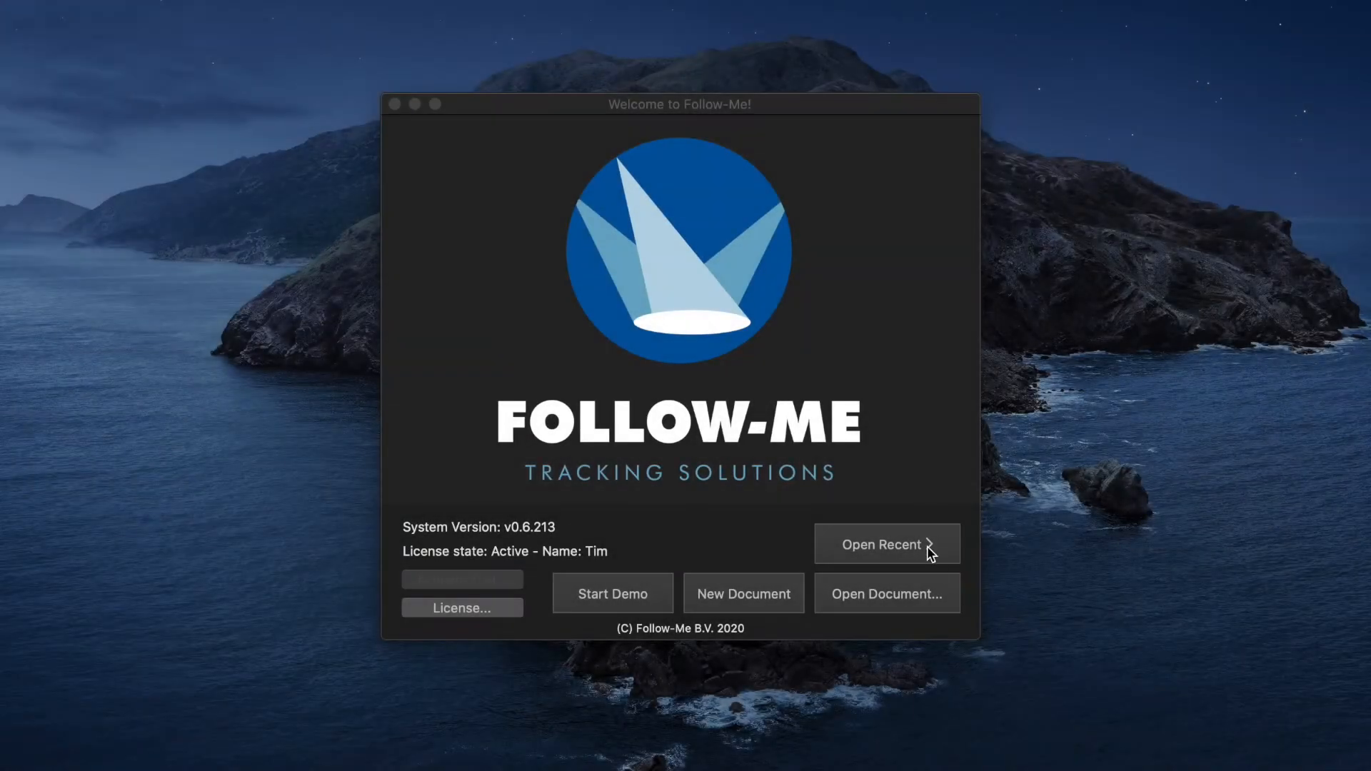
Launch the full demo so the four demo spotlights appear in the fixture list
{"action": "left_click", "coordinate": [657, 590]}
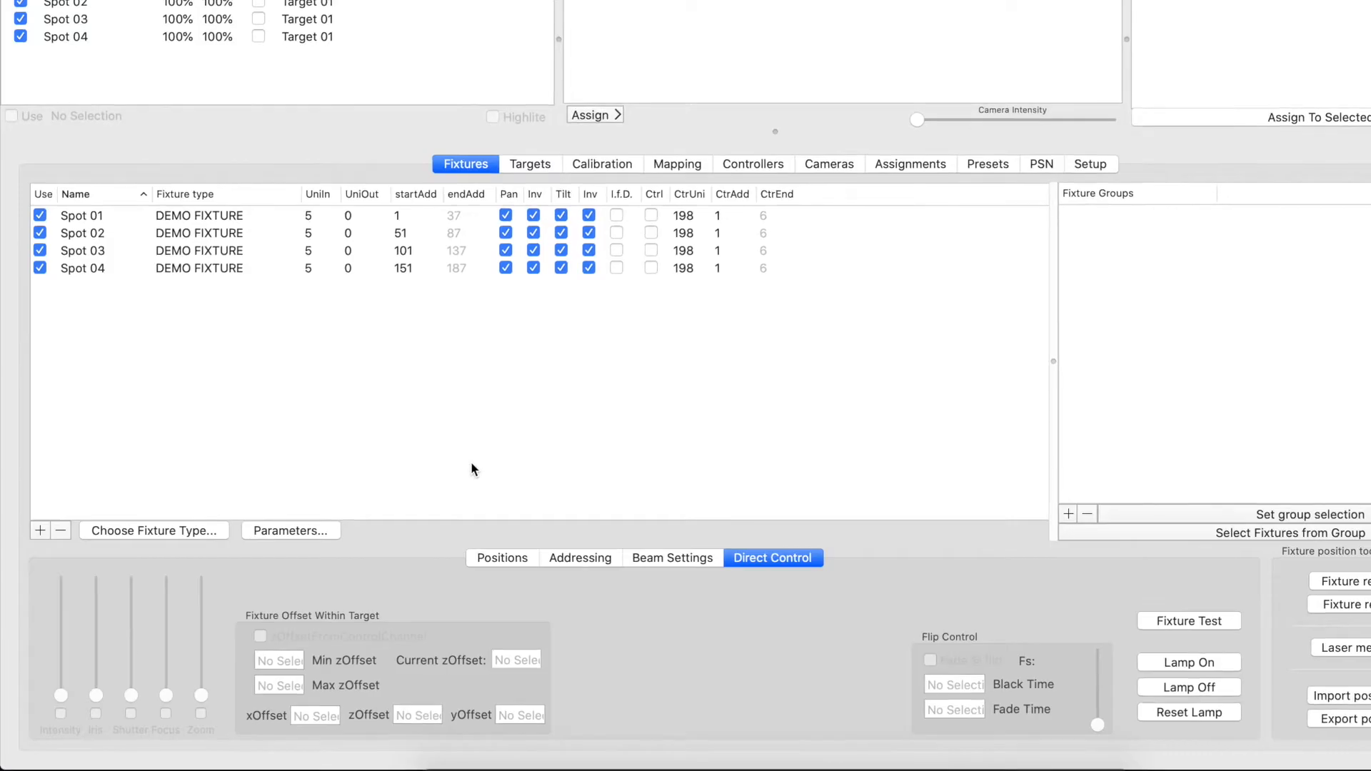
Select all four demo fixtures and lower their intensity in Direct Control
{"action": "key", "text": "super+a"}
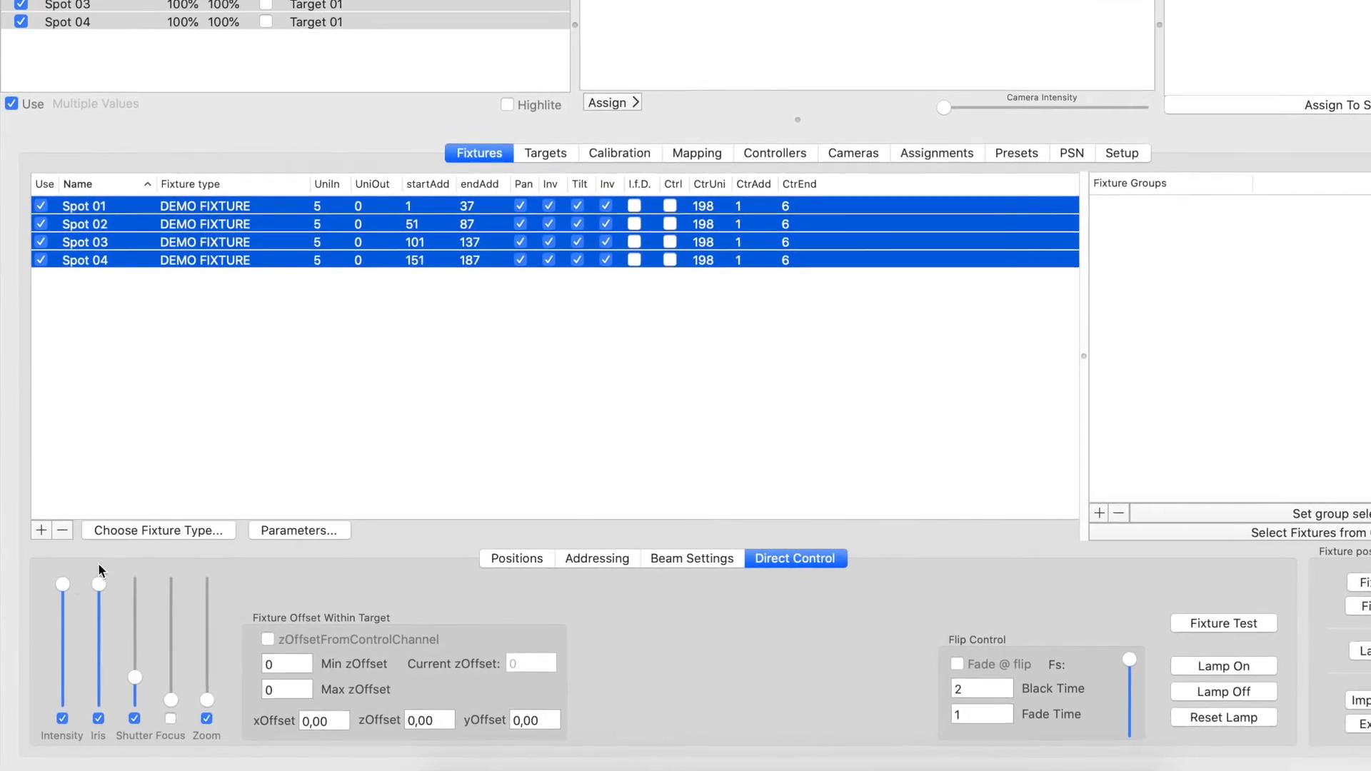
{"action": "left_click_drag", "start_coordinate": [63, 584], "coordinate": [75, 680]}
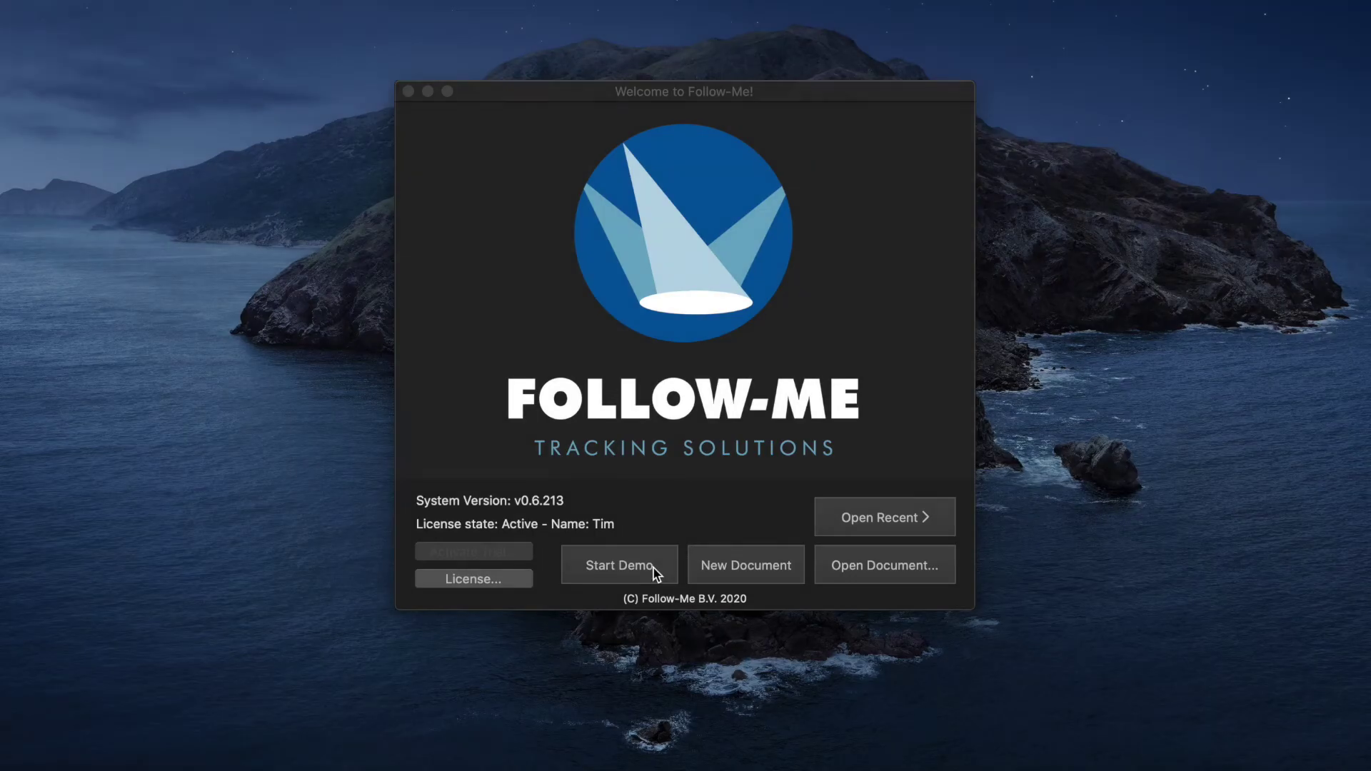
Launch the empty demo and nudge the 3D stage model window into place
{"action": "left_click", "coordinate": [653, 568]}
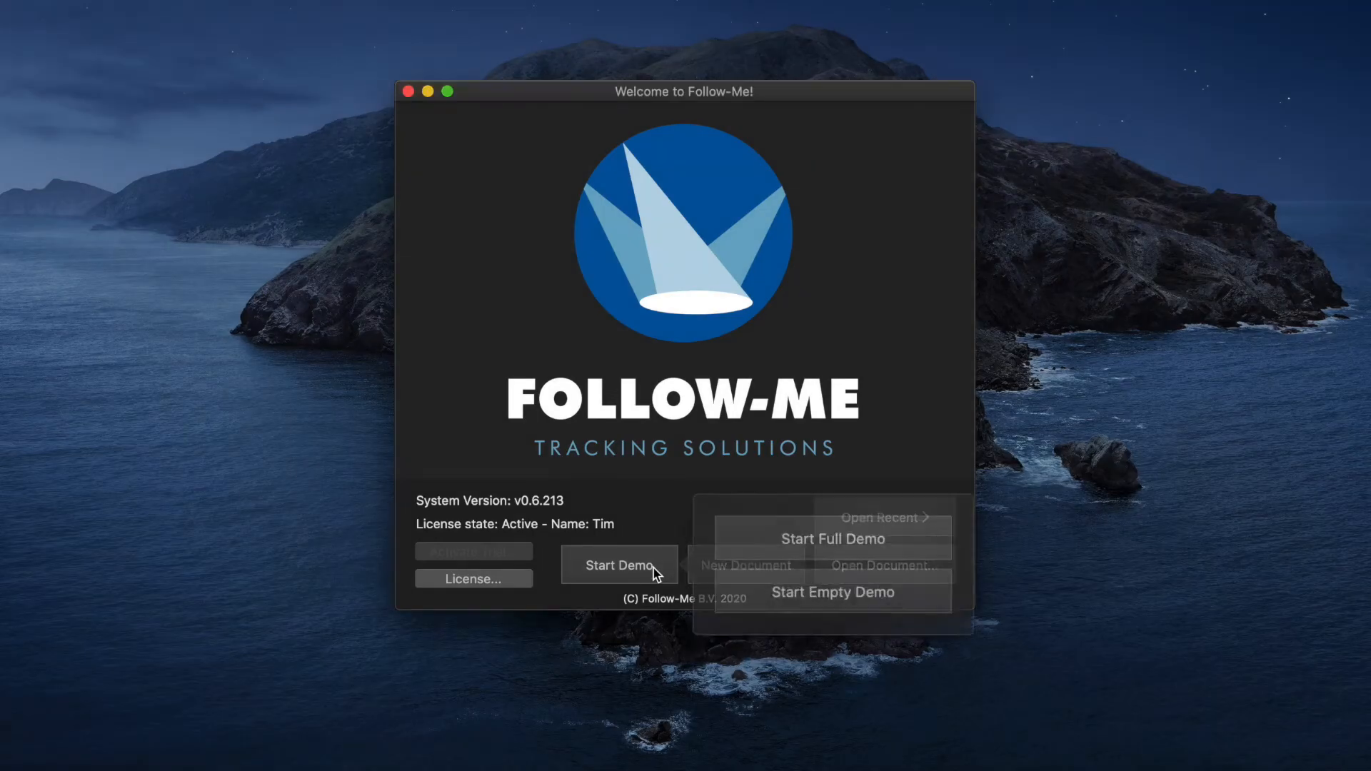
{"action": "left_click", "coordinate": [889, 588]}
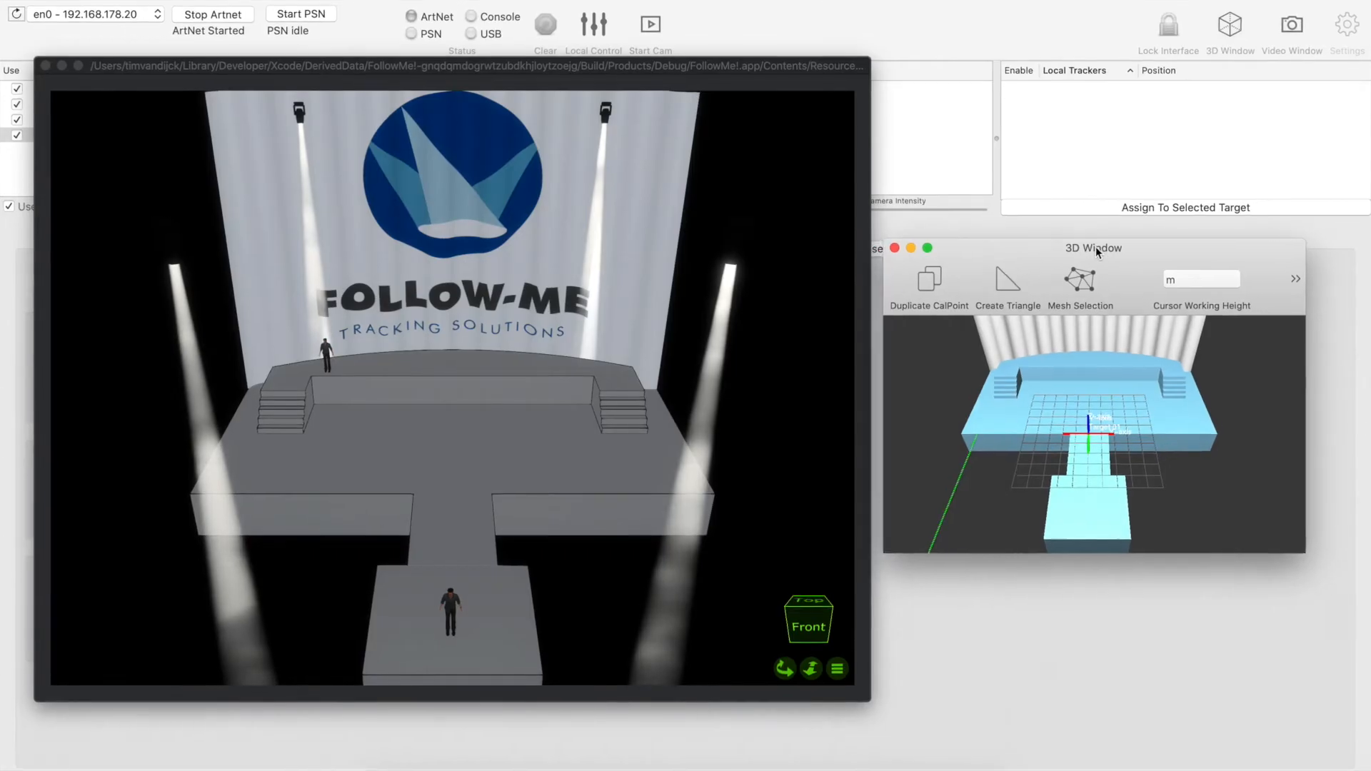
{"action": "left_click_drag", "start_coordinate": [1097, 249], "coordinate": [1114, 242]}
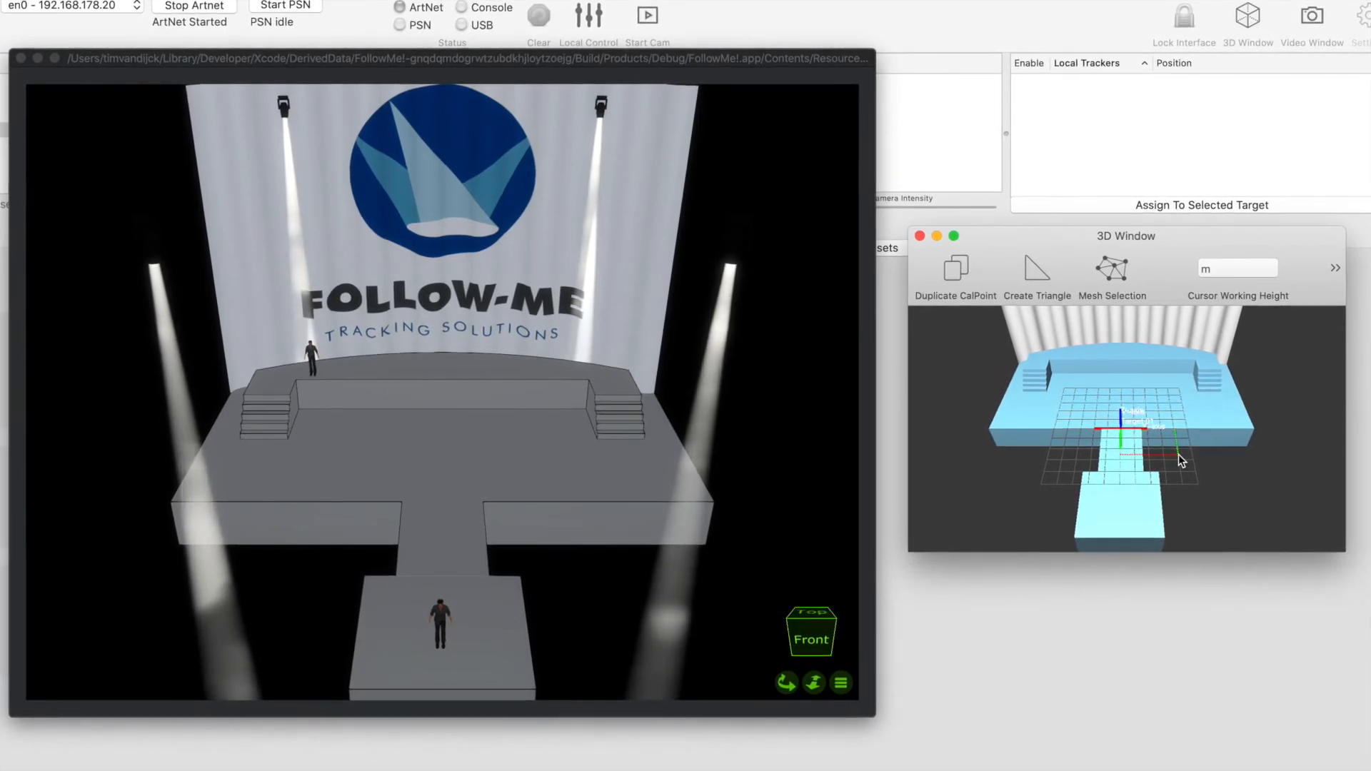
{"action": "scroll", "coordinate": [1266, 251], "scroll_direction": "down", "scroll_amount": 5}
{"action": "scroll", "coordinate": [1267, 251], "scroll_direction": "down", "scroll_amount": 5}
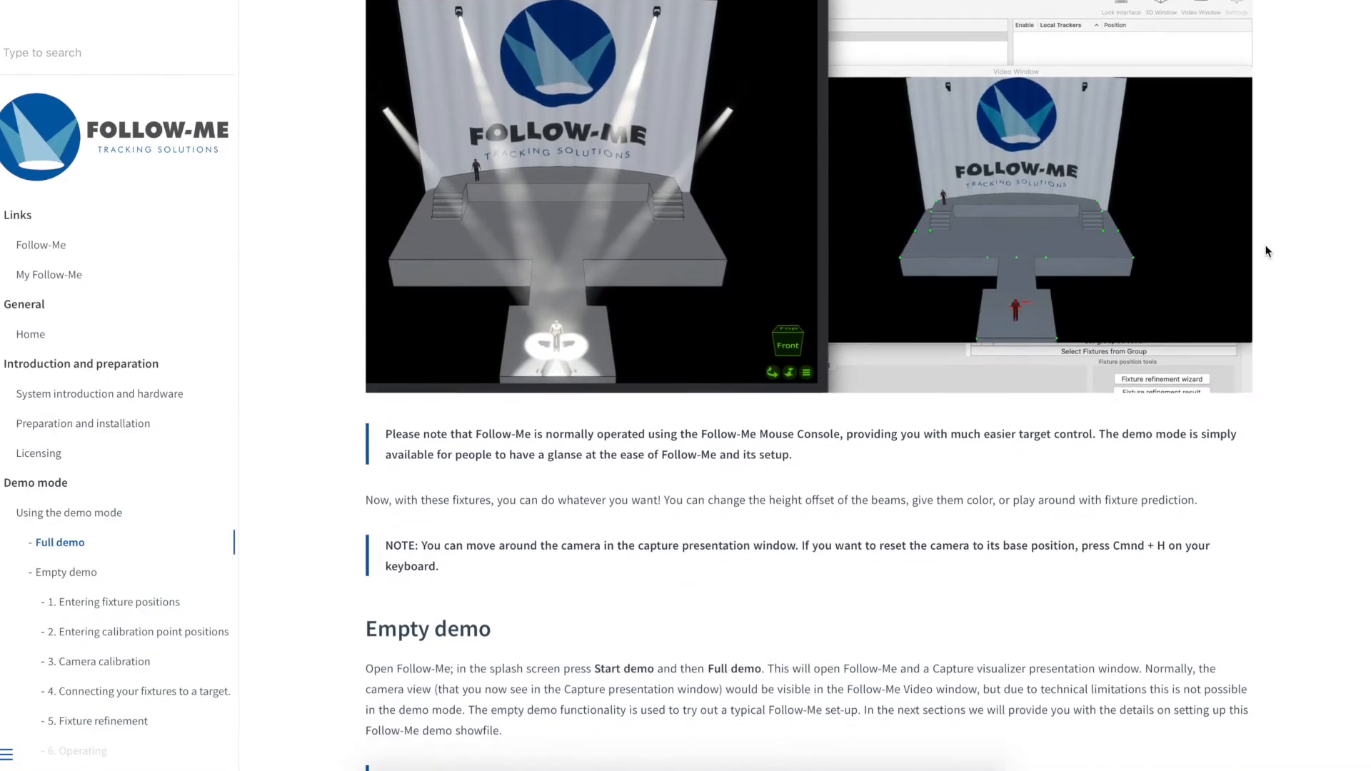
{"action": "scroll", "coordinate": [1266, 251], "scroll_direction": "down", "scroll_amount": 2}
{"action": "scroll", "coordinate": [1266, 251], "scroll_direction": "down", "scroll_amount": 10}
{"action": "scroll", "coordinate": [1266, 250], "scroll_direction": "down", "scroll_amount": 2}
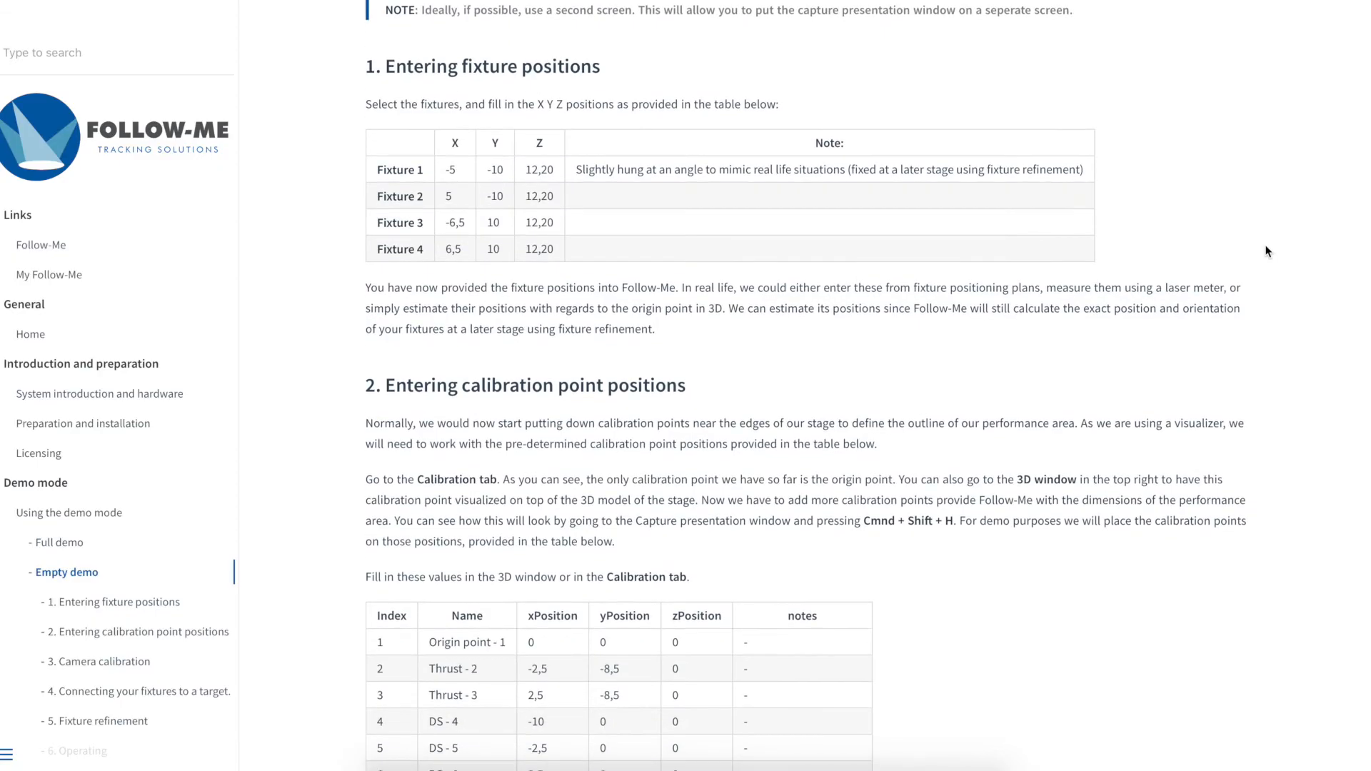
{"action": "scroll", "coordinate": [1281, 351], "scroll_direction": "down", "scroll_amount": 2}
{"action": "scroll", "coordinate": [1282, 351], "scroll_direction": "down", "scroll_amount": 5}
{"action": "scroll", "coordinate": [1283, 350], "scroll_direction": "down", "scroll_amount": 1}
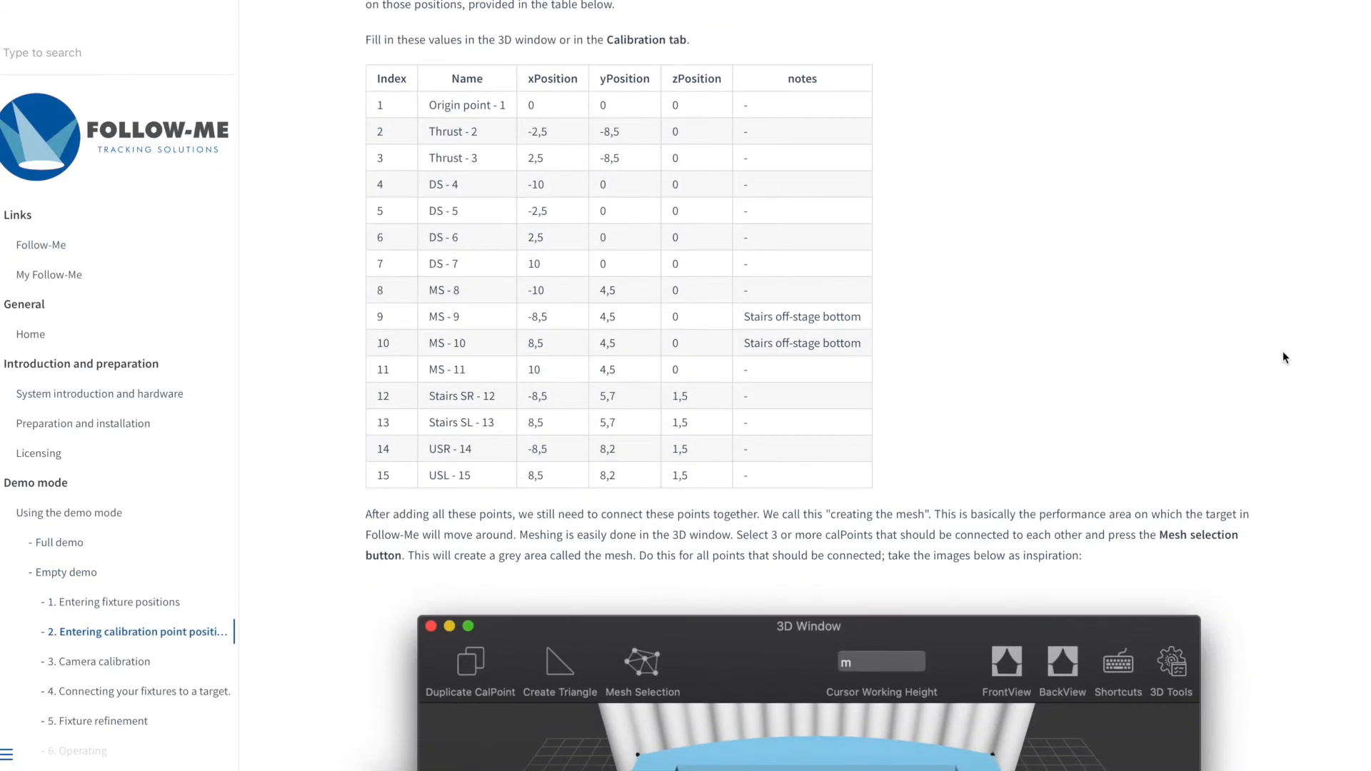
{"action": "scroll", "coordinate": [1282, 356], "scroll_direction": "down", "scroll_amount": 4}
{"action": "scroll", "coordinate": [1281, 357], "scroll_direction": "down", "scroll_amount": 3}
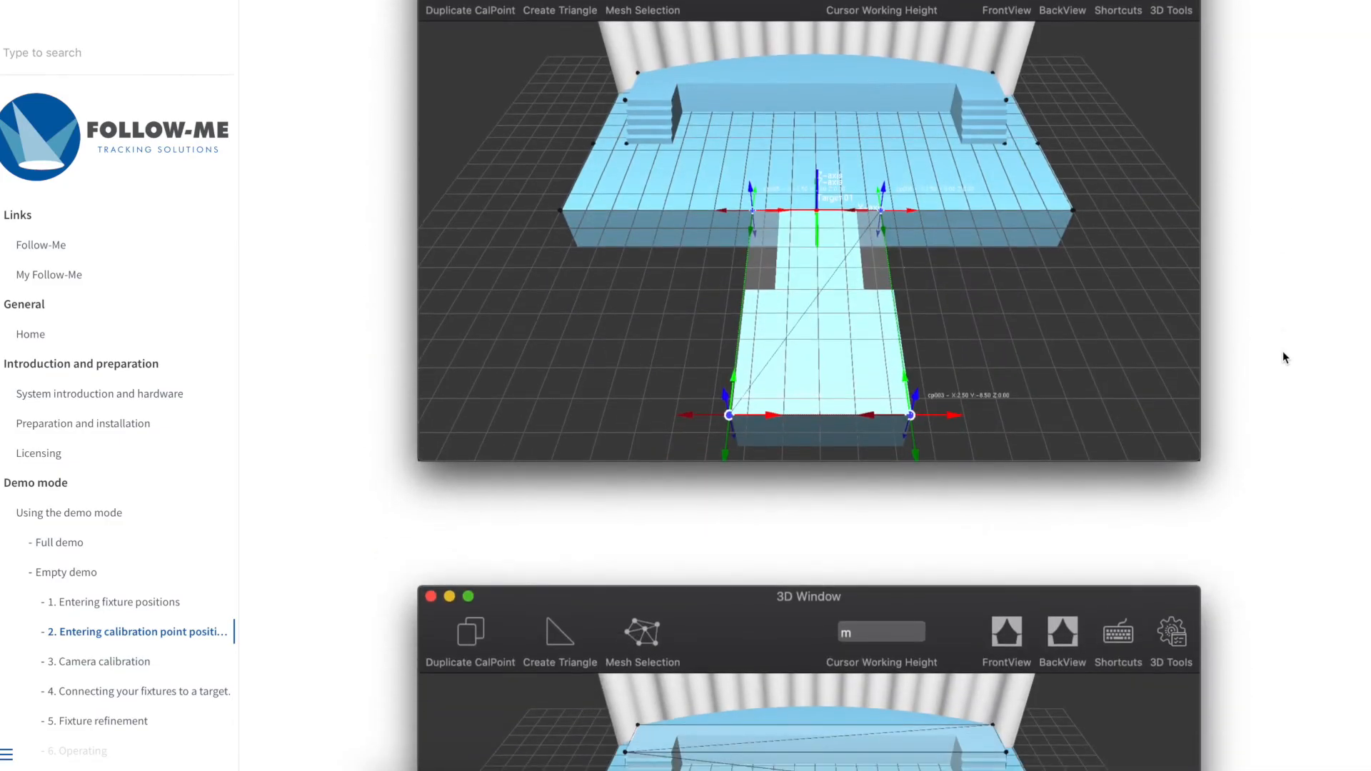
{"action": "scroll", "coordinate": [1283, 357], "scroll_direction": "down", "scroll_amount": 2}
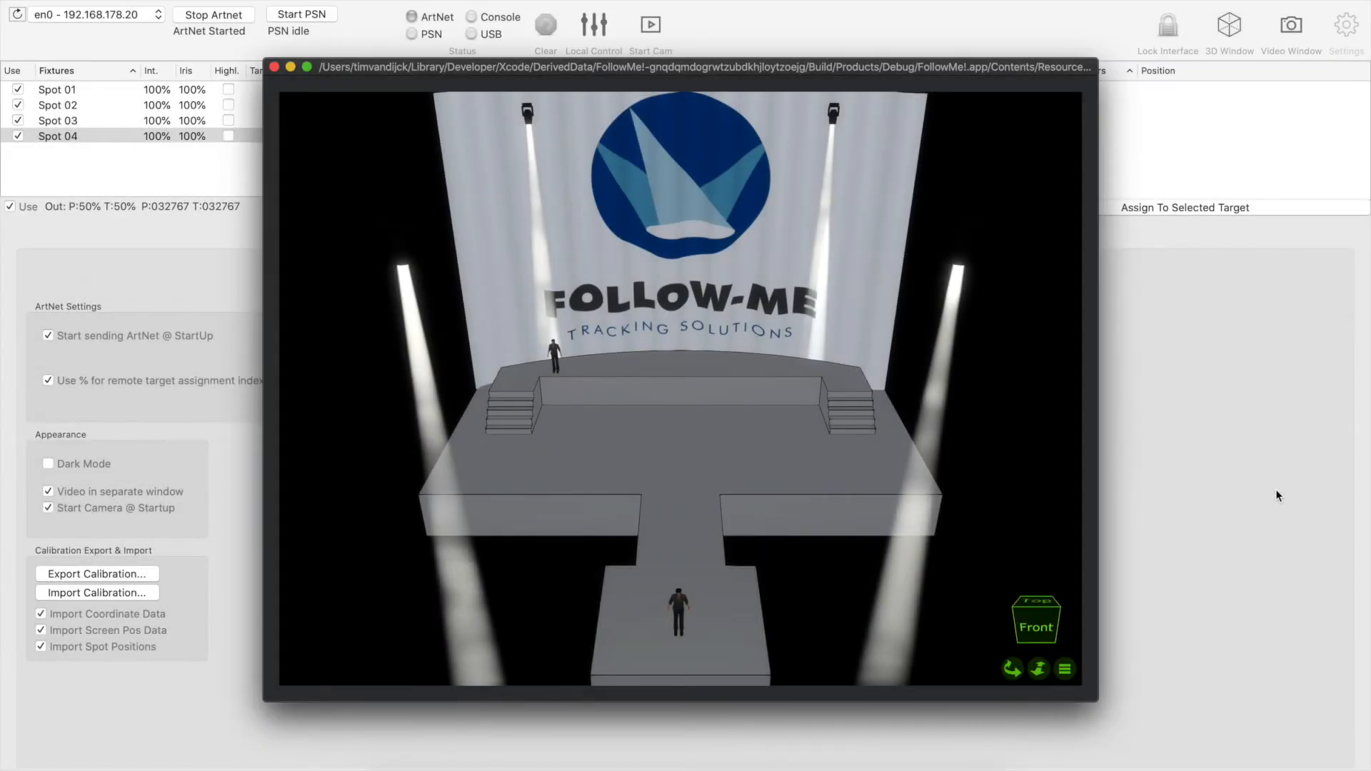